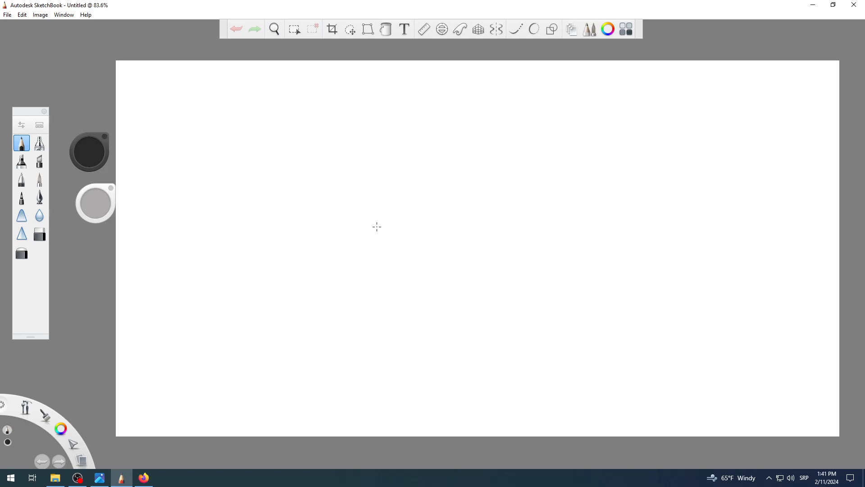
Show and hide the ellipse guide repeatedly over the blank canvas.
{"action": "left_click", "coordinate": [442, 29]}
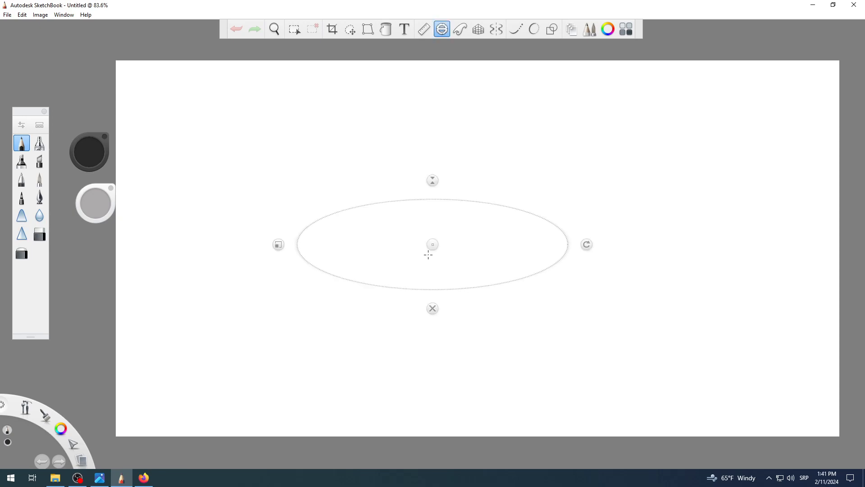
{"action": "left_click", "coordinate": [442, 29]}
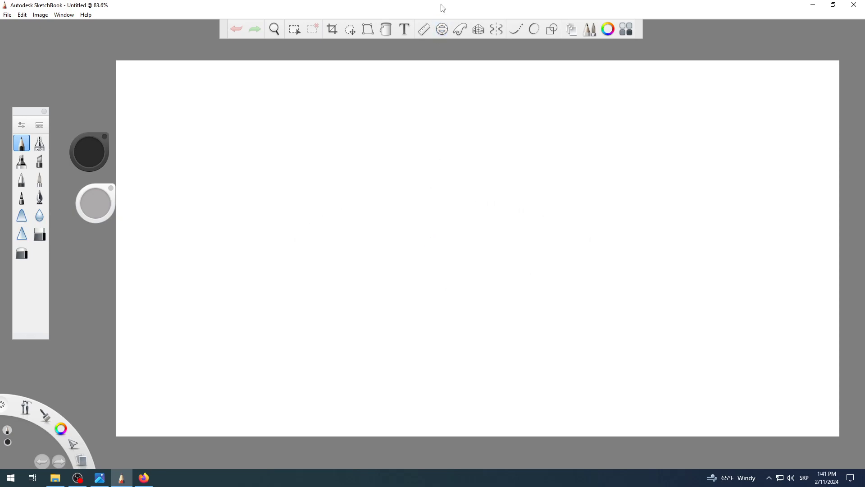
{"action": "left_click", "coordinate": [442, 30]}
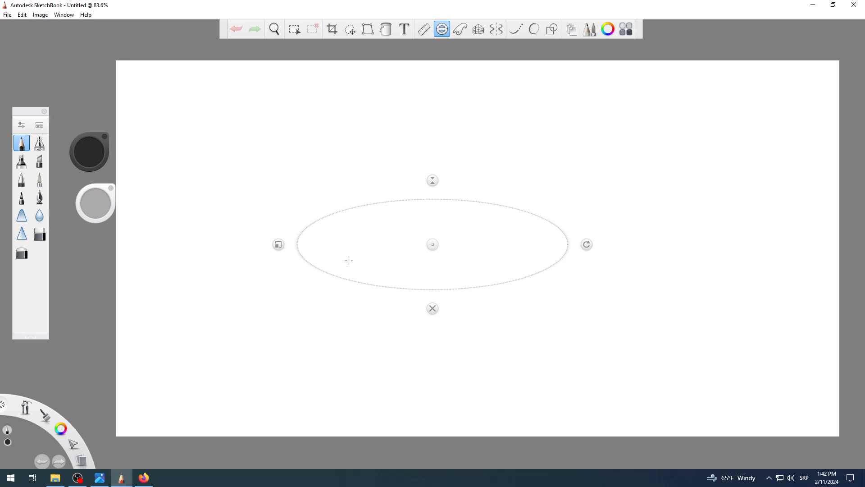
{"action": "left_click", "coordinate": [433, 309]}
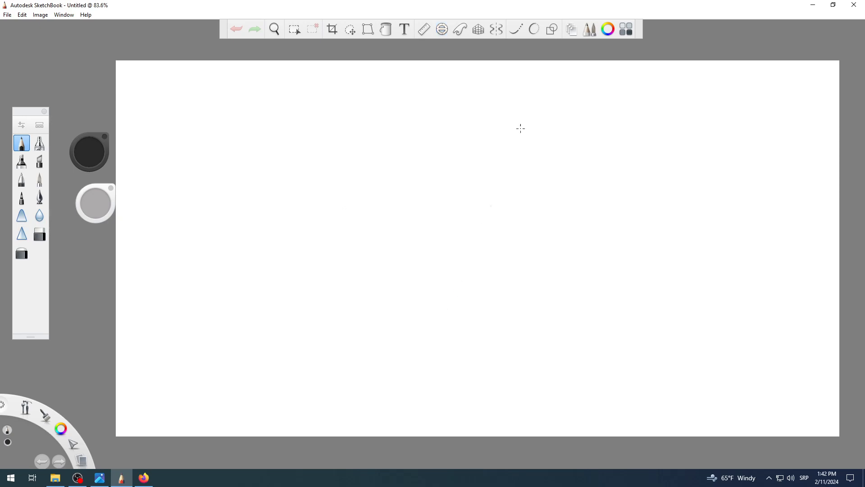
{"action": "left_click", "coordinate": [442, 29]}
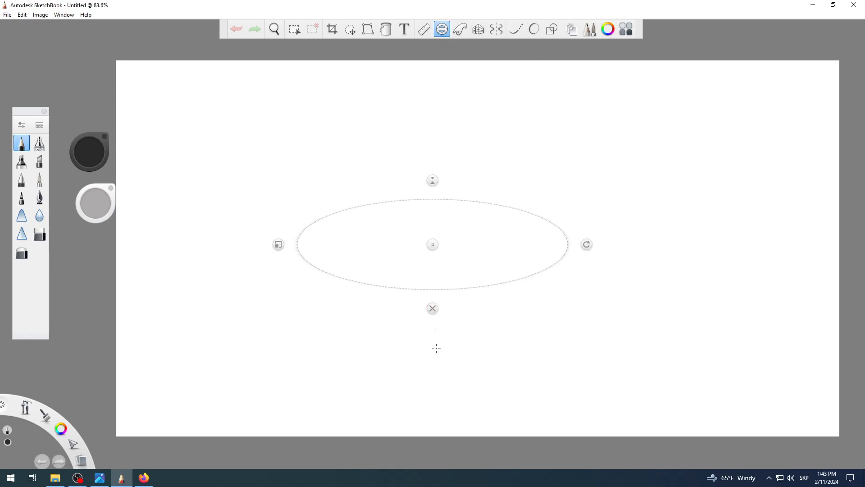
{"action": "left_click", "coordinate": [433, 308]}
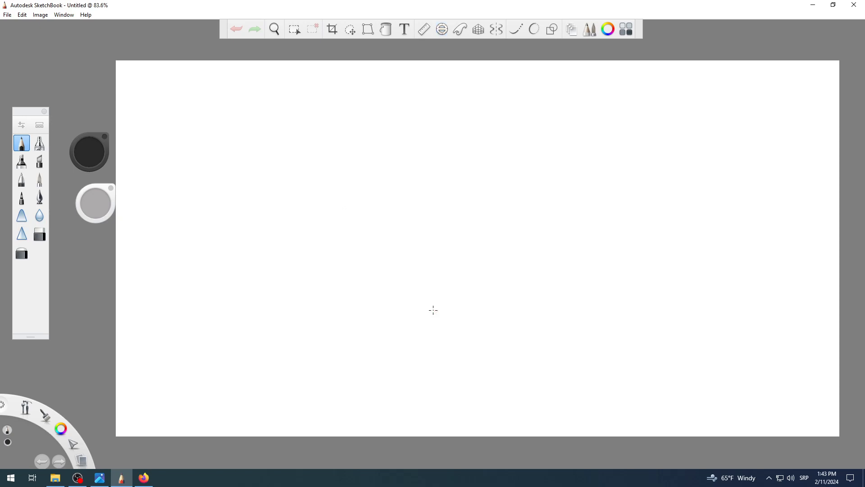
{"action": "left_click", "coordinate": [443, 31]}
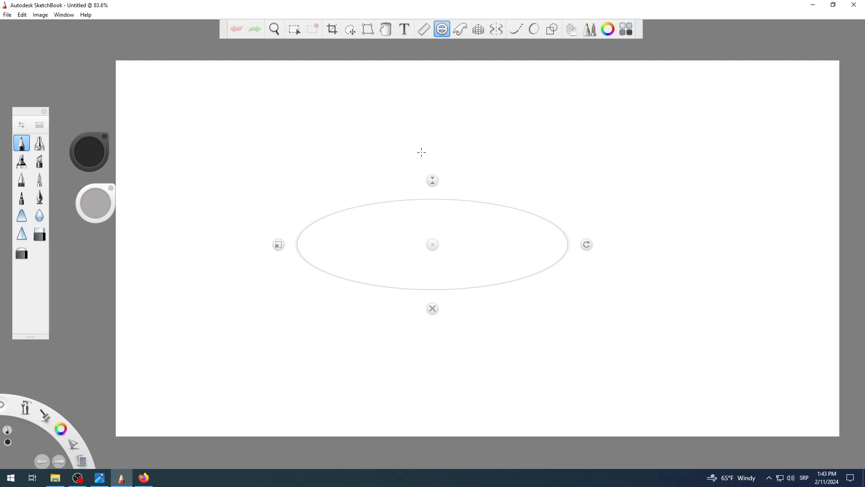
{"action": "key", "text": "e"}
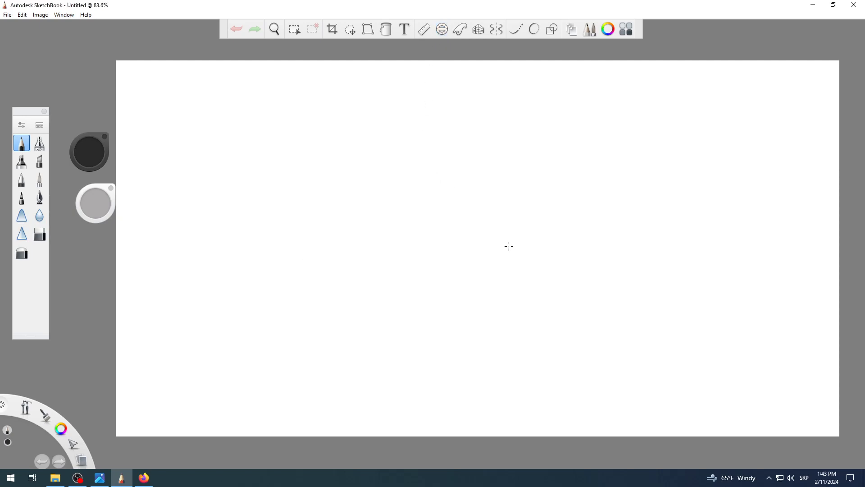
{"action": "key", "text": "e"}
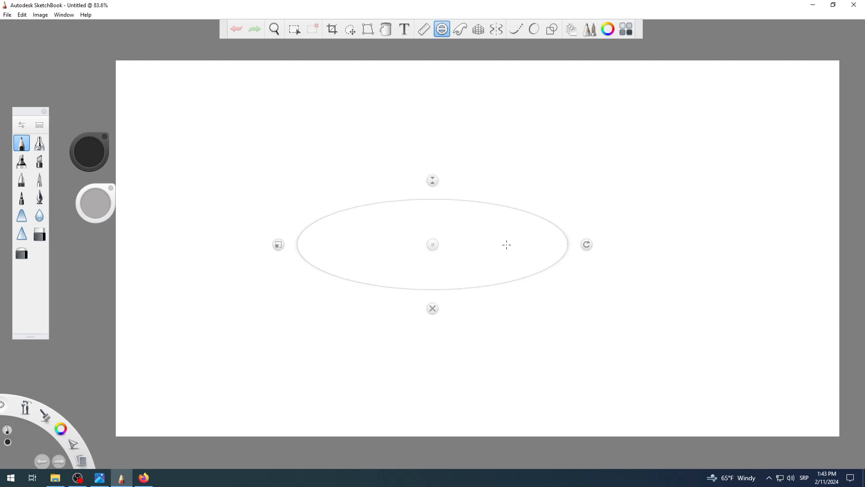
{"action": "key", "text": "e"}
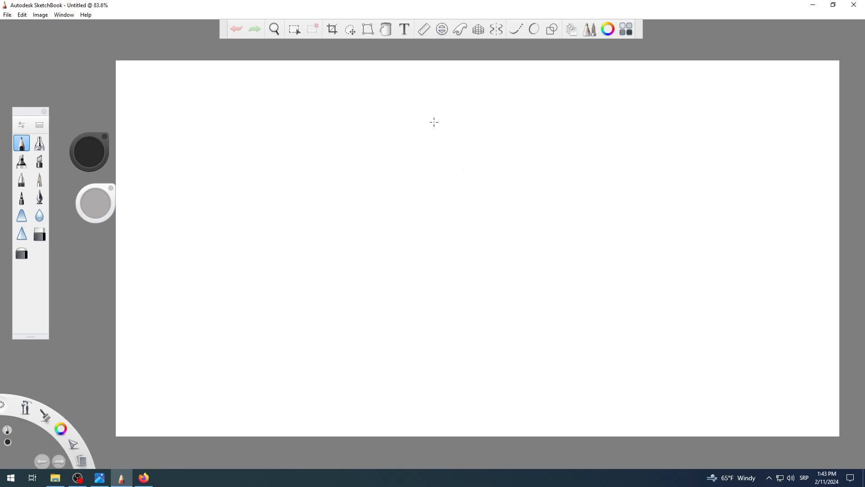
{"action": "key", "text": "r"}
{"action": "key", "text": "r"}
{"action": "key", "text": "r"}
{"action": "key", "text": "r"}
{"action": "left_click", "coordinate": [443, 34]}
{"action": "left_click", "coordinate": [443, 35]}
Show the ellipse guide and turn it by small amounts about its centre, ending at a rotation of 360°.
{"action": "key", "text": "e"}
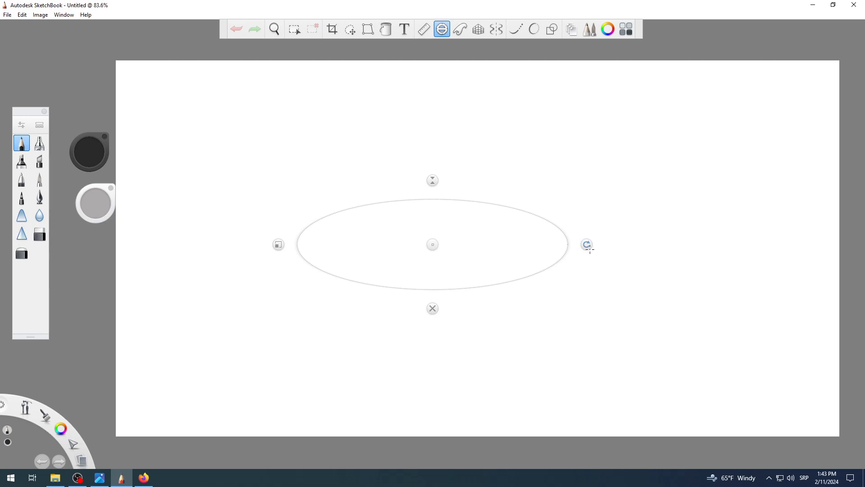
{"action": "scroll", "coordinate": [496, 249], "scroll_direction": "up", "scroll_amount": 5}
{"action": "scroll", "coordinate": [496, 249], "scroll_direction": "down", "scroll_amount": 5}
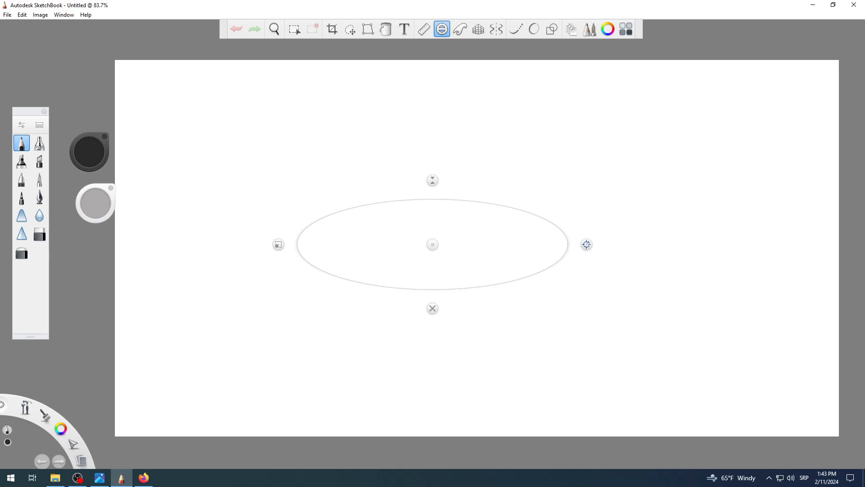
{"action": "left_click_drag", "start_coordinate": [586, 245], "coordinate": [587, 246]}
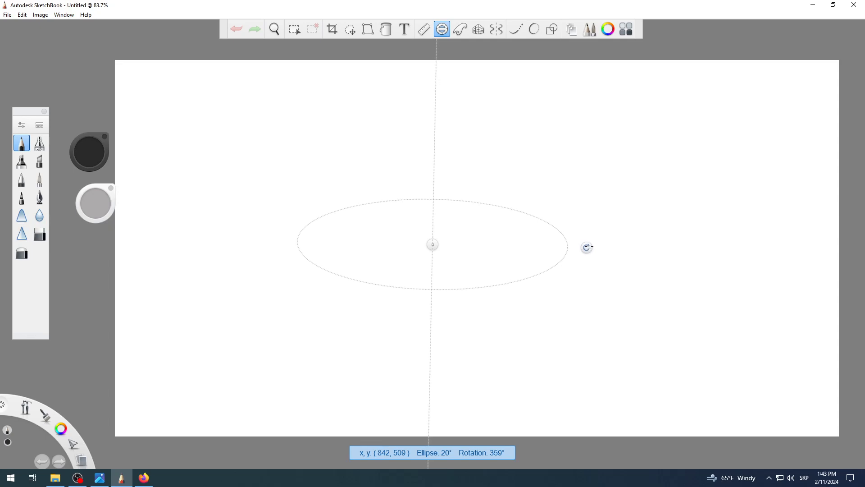
{"action": "mouse_move", "coordinate": [587, 245]}
{"action": "left_mouse_down"}
{"action": "mouse_move", "coordinate": [587, 255]}
{"action": "mouse_move", "coordinate": [586, 245]}
{"action": "mouse_move", "coordinate": [596, 244]}
{"action": "left_mouse_up"}
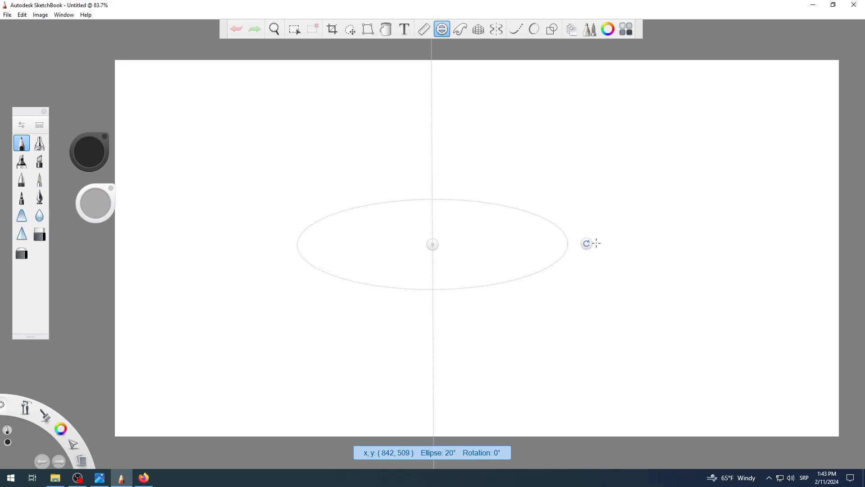
{"action": "left_click_drag", "start_coordinate": [596, 244], "coordinate": [477, 243]}
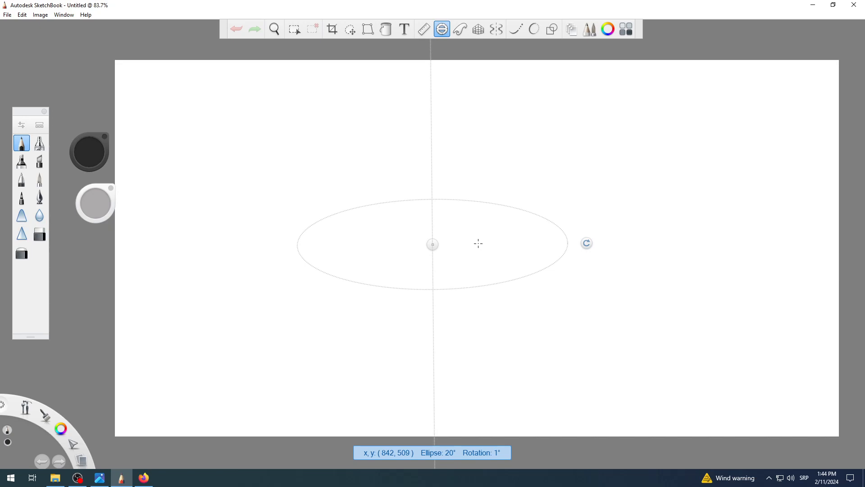
{"action": "left_click_drag", "start_coordinate": [478, 243], "coordinate": [478, 244]}
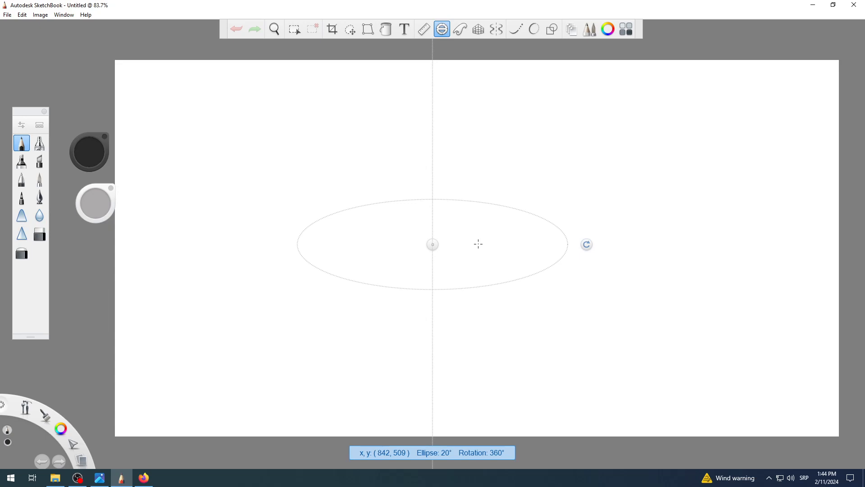
{"action": "key", "text": "Right"}
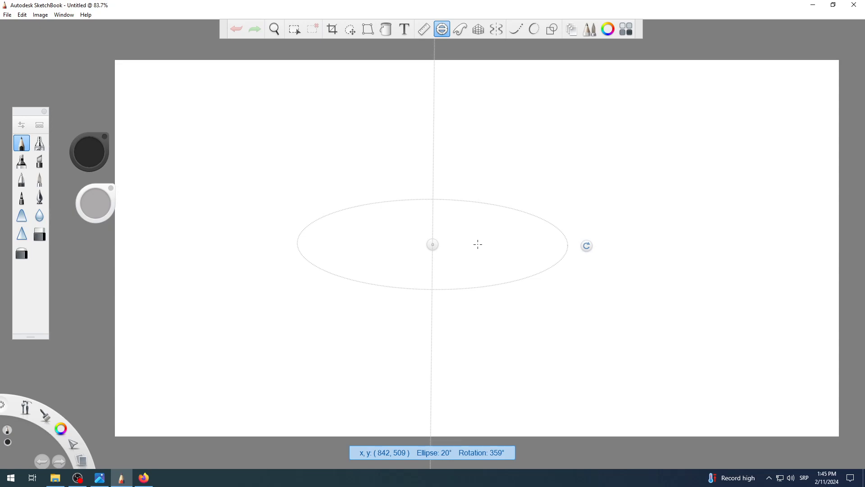
{"action": "mouse_move", "coordinate": [477, 244]}
{"action": "left_mouse_down"}
{"action": "mouse_move", "coordinate": [448, 211]}
{"action": "mouse_move", "coordinate": [475, 256]}
{"action": "mouse_move", "coordinate": [483, 244]}
{"action": "left_mouse_up"}
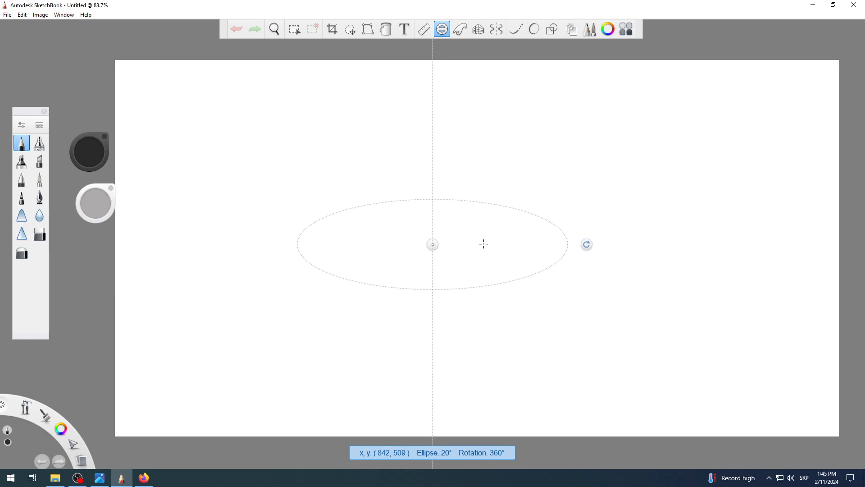
{"action": "left_click_drag", "start_coordinate": [484, 244], "coordinate": [483, 244]}
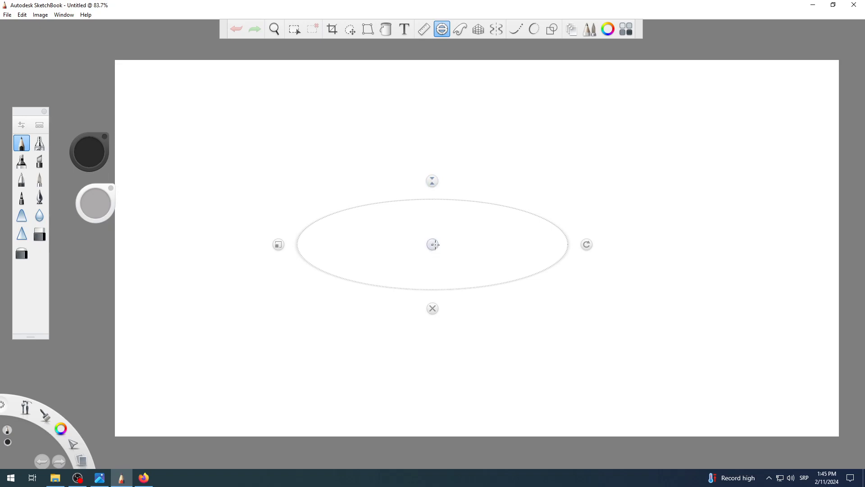
Move the ellipse guide around the canvas, placing it near the canvas centre at about x 908, y 531.
{"action": "left_click_drag", "start_coordinate": [432, 244], "coordinate": [398, 248]}
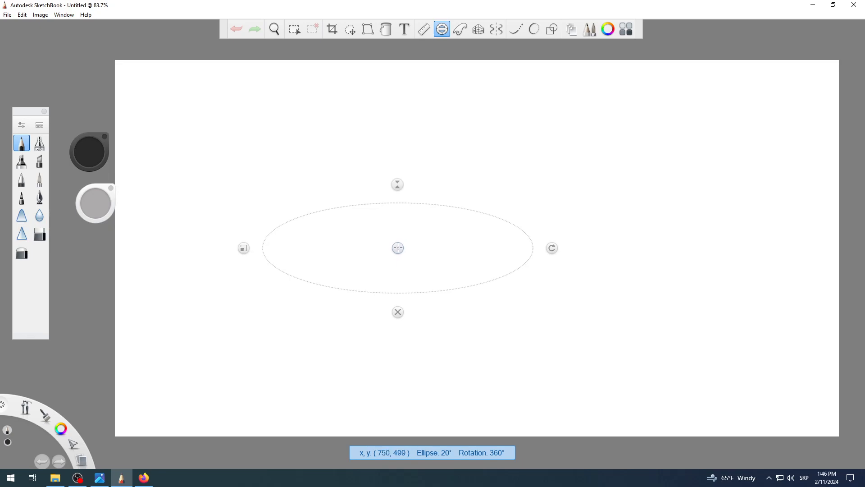
{"action": "left_click_drag", "start_coordinate": [398, 248], "coordinate": [313, 169]}
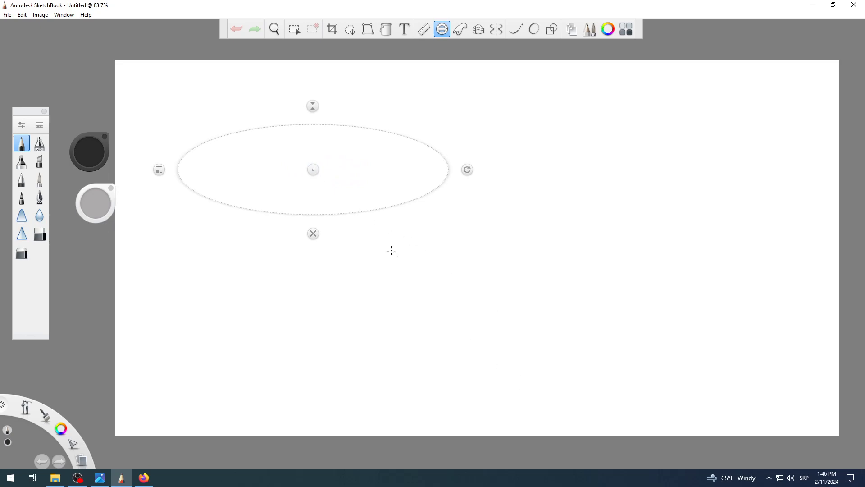
{"action": "left_click_drag", "start_coordinate": [313, 169], "coordinate": [456, 236]}
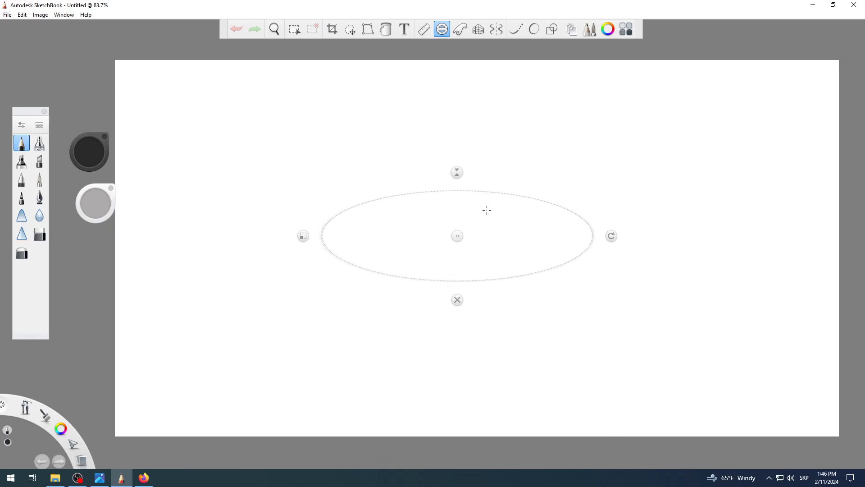
Widen the ellipse guide along its short axis into a rounder shape and scale it down slightly.
{"action": "left_click", "coordinate": [457, 172]}
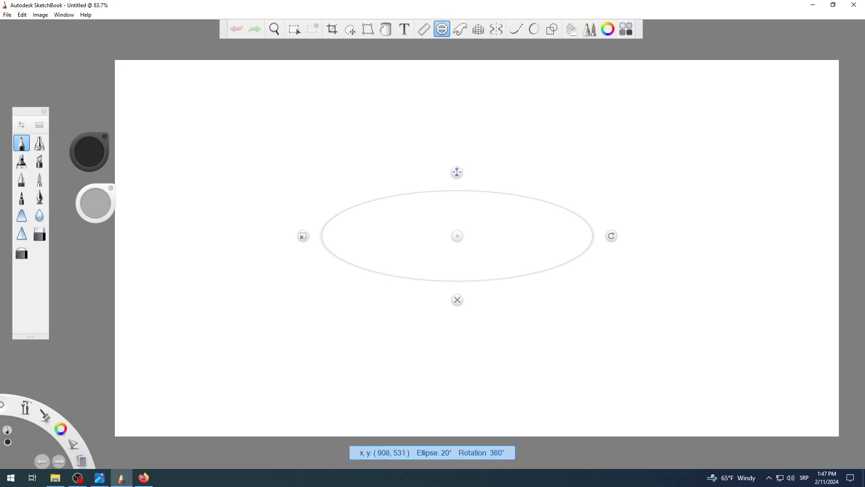
{"action": "left_click_drag", "start_coordinate": [457, 172], "coordinate": [483, 172]}
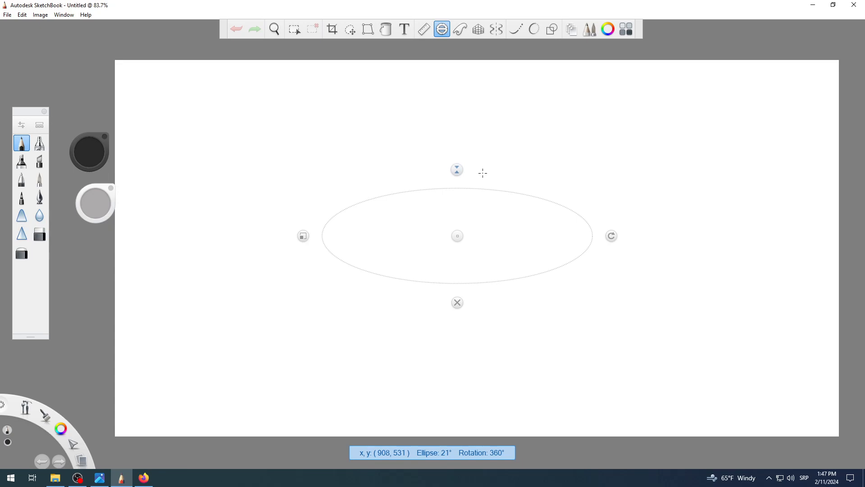
{"action": "left_click_drag", "start_coordinate": [484, 174], "coordinate": [487, 153]}
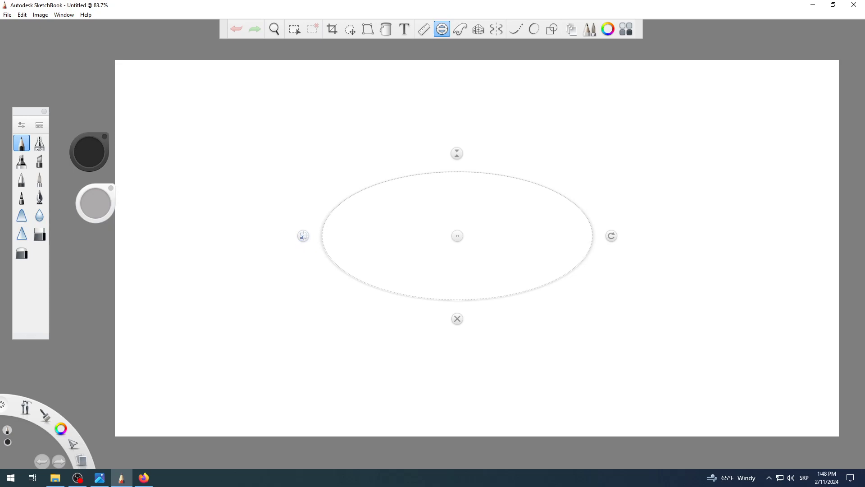
{"action": "left_click_drag", "start_coordinate": [302, 236], "coordinate": [338, 286]}
Trace four overlapping pencil ellipses along the guide, moving it to the right, to the left and below the first ellipse.
{"action": "mouse_move", "coordinate": [378, 132]}
{"action": "left_mouse_down"}
{"action": "mouse_move", "coordinate": [330, 153]}
{"action": "mouse_move", "coordinate": [299, 199]}
{"action": "mouse_move", "coordinate": [294, 245]}
{"action": "mouse_move", "coordinate": [308, 297]}
{"action": "mouse_move", "coordinate": [334, 330]}
{"action": "mouse_move", "coordinate": [425, 357]}
{"action": "mouse_move", "coordinate": [514, 361]}
{"action": "mouse_move", "coordinate": [627, 346]}
{"action": "mouse_move", "coordinate": [670, 309]}
{"action": "mouse_move", "coordinate": [688, 231]}
{"action": "mouse_move", "coordinate": [656, 163]}
{"action": "mouse_move", "coordinate": [564, 134]}
{"action": "mouse_move", "coordinate": [386, 141]}
{"action": "mouse_move", "coordinate": [273, 201]}
{"action": "left_mouse_up"}
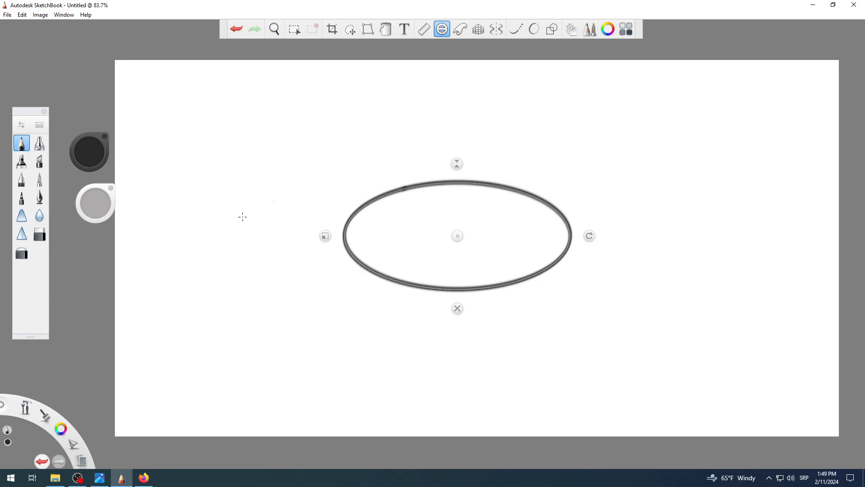
{"action": "mouse_move", "coordinate": [457, 235]}
{"action": "left_mouse_down"}
{"action": "mouse_move", "coordinate": [566, 270]}
{"action": "mouse_move", "coordinate": [589, 260]}
{"action": "left_mouse_up"}
{"action": "mouse_move", "coordinate": [663, 217]}
{"action": "left_mouse_down"}
{"action": "mouse_move", "coordinate": [618, 202]}
{"action": "mouse_move", "coordinate": [535, 208]}
{"action": "mouse_move", "coordinate": [496, 223]}
{"action": "mouse_move", "coordinate": [471, 260]}
{"action": "mouse_move", "coordinate": [474, 287]}
{"action": "mouse_move", "coordinate": [509, 309]}
{"action": "mouse_move", "coordinate": [631, 295]}
{"action": "mouse_move", "coordinate": [671, 254]}
{"action": "mouse_move", "coordinate": [649, 219]}
{"action": "left_mouse_up"}
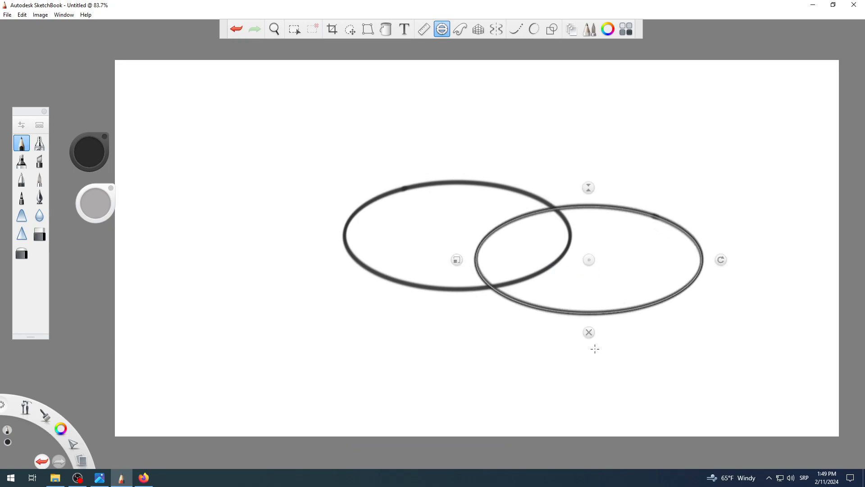
{"action": "left_click_drag", "start_coordinate": [589, 260], "coordinate": [357, 266]}
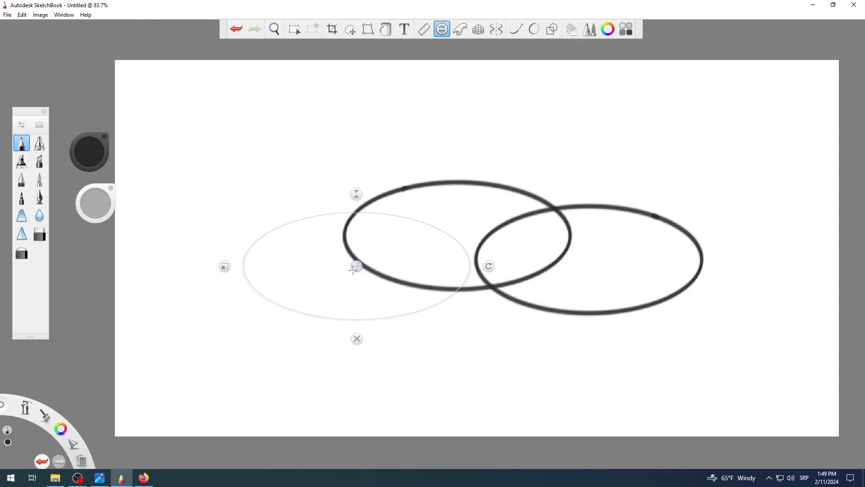
{"action": "mouse_move", "coordinate": [370, 217]}
{"action": "left_mouse_down"}
{"action": "mouse_move", "coordinate": [328, 214]}
{"action": "mouse_move", "coordinate": [265, 250]}
{"action": "mouse_move", "coordinate": [248, 296]}
{"action": "mouse_move", "coordinate": [322, 313]}
{"action": "mouse_move", "coordinate": [467, 286]}
{"action": "mouse_move", "coordinate": [462, 240]}
{"action": "mouse_move", "coordinate": [430, 224]}
{"action": "mouse_move", "coordinate": [381, 286]}
{"action": "mouse_move", "coordinate": [480, 315]}
{"action": "left_mouse_up"}
{"action": "mouse_move", "coordinate": [504, 261]}
{"action": "left_mouse_down"}
{"action": "mouse_move", "coordinate": [455, 264]}
{"action": "mouse_move", "coordinate": [384, 286]}
{"action": "mouse_move", "coordinate": [370, 315]}
{"action": "mouse_move", "coordinate": [384, 338]}
{"action": "mouse_move", "coordinate": [456, 357]}
{"action": "mouse_move", "coordinate": [524, 353]}
{"action": "mouse_move", "coordinate": [580, 307]}
{"action": "mouse_move", "coordinate": [549, 261]}
{"action": "mouse_move", "coordinate": [500, 258]}
{"action": "left_mouse_up"}
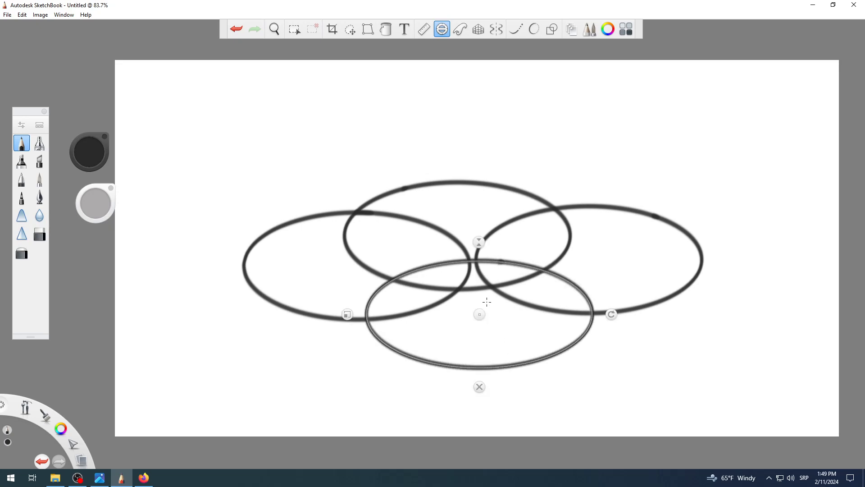
Start a new blank document without saving the overlapping ellipses.
{"action": "left_click", "coordinate": [7, 15]}
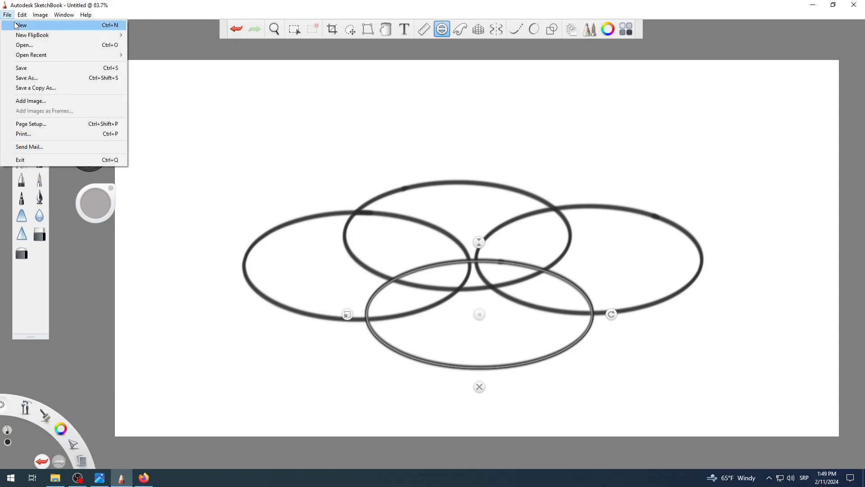
{"action": "left_click", "coordinate": [19, 26]}
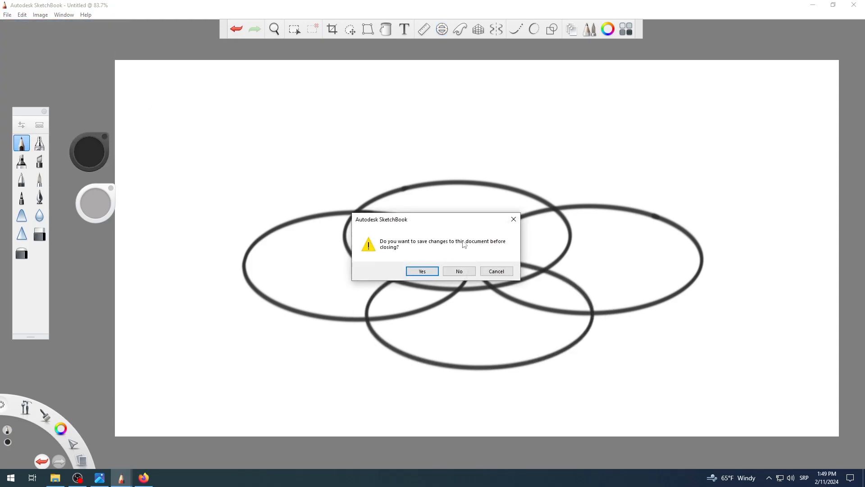
{"action": "left_click", "coordinate": [459, 270]}
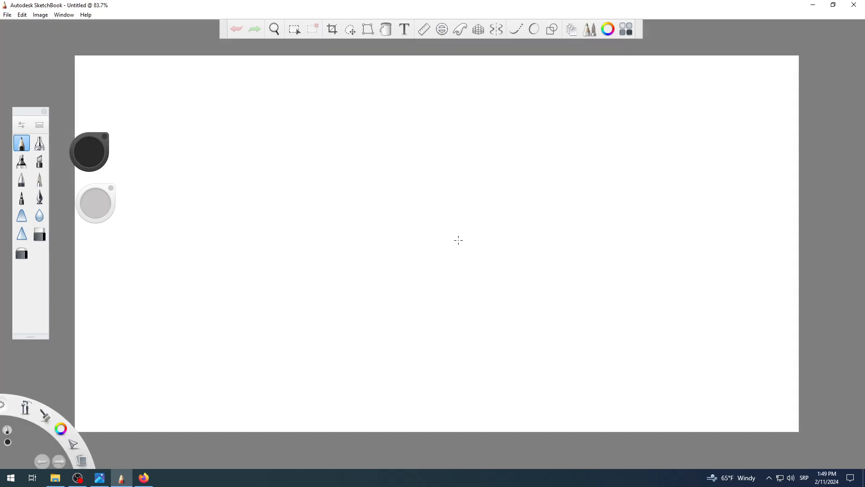
Show the ellipse guide, rotate it upright and move it near the centre of the new canvas.
{"action": "left_click", "coordinate": [443, 29]}
{"action": "left_click_drag", "start_coordinate": [609, 311], "coordinate": [480, 204]}
{"action": "left_click_drag", "start_coordinate": [479, 314], "coordinate": [451, 224]}
Scale down the upright ellipse guide and adjust its width and rotation to form a small vertical ellipse.
{"action": "left_click_drag", "start_coordinate": [448, 357], "coordinate": [451, 319]}
{"action": "left_click_drag", "start_coordinate": [396, 224], "coordinate": [375, 223]}
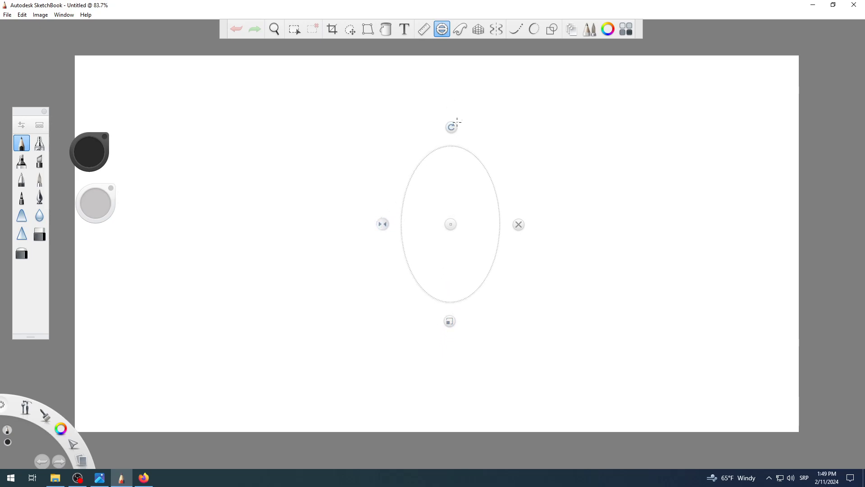
{"action": "left_click_drag", "start_coordinate": [452, 127], "coordinate": [451, 127]}
{"action": "left_click_drag", "start_coordinate": [451, 321], "coordinate": [450, 308]}
{"action": "left_click_drag", "start_coordinate": [391, 224], "coordinate": [389, 223]}
Trace a complete vertical pencil ellipse along the guide and hide the guide.
{"action": "mouse_move", "coordinate": [456, 161]}
{"action": "left_mouse_down"}
{"action": "mouse_move", "coordinate": [419, 175]}
{"action": "mouse_move", "coordinate": [393, 234]}
{"action": "mouse_move", "coordinate": [411, 280]}
{"action": "mouse_move", "coordinate": [448, 293]}
{"action": "mouse_move", "coordinate": [483, 281]}
{"action": "mouse_move", "coordinate": [498, 255]}
{"action": "mouse_move", "coordinate": [493, 200]}
{"action": "mouse_move", "coordinate": [450, 157]}
{"action": "left_mouse_up"}
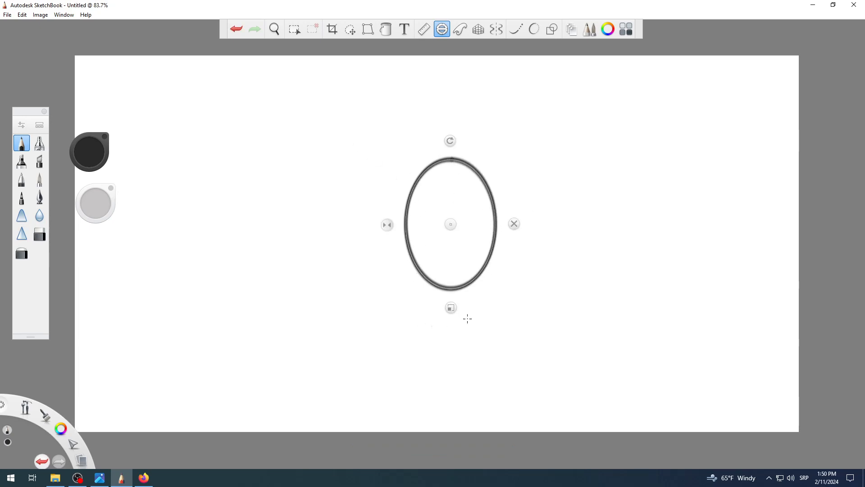
{"action": "left_click", "coordinate": [514, 224]}
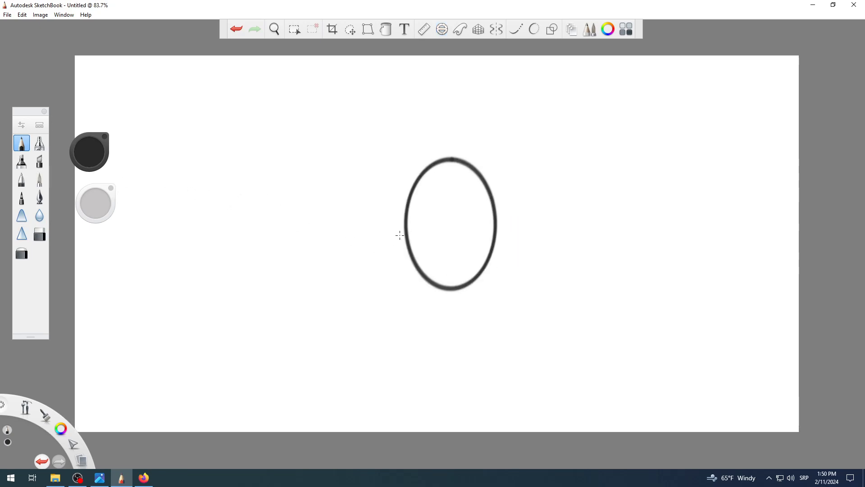
Draw two filled eyes and a smile inside the ellipse, and a stick body below with a waving arm and a bent arm.
{"action": "mouse_move", "coordinate": [424, 208]}
{"action": "left_mouse_down"}
{"action": "mouse_move", "coordinate": [465, 210]}
{"action": "mouse_move", "coordinate": [461, 202]}
{"action": "left_mouse_up"}
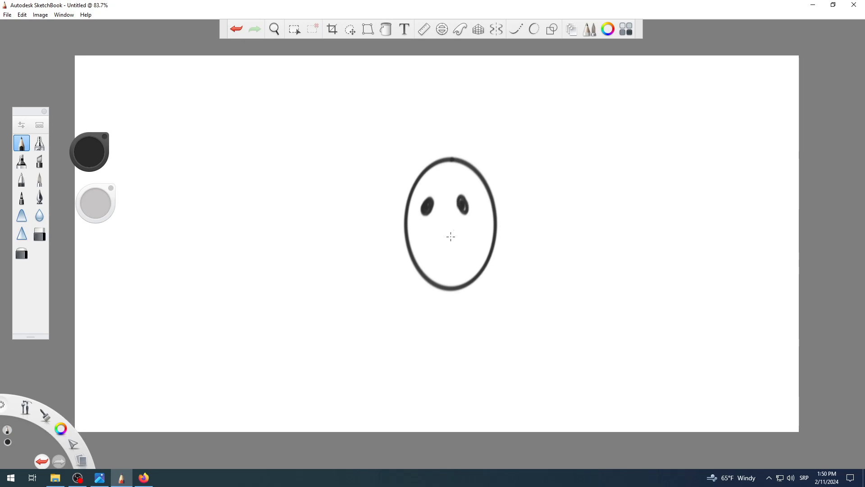
{"action": "mouse_move", "coordinate": [429, 245]}
{"action": "left_mouse_down"}
{"action": "mouse_move", "coordinate": [453, 255]}
{"action": "mouse_move", "coordinate": [475, 241]}
{"action": "left_mouse_up"}
{"action": "left_click_drag", "start_coordinate": [455, 292], "coordinate": [470, 421]}
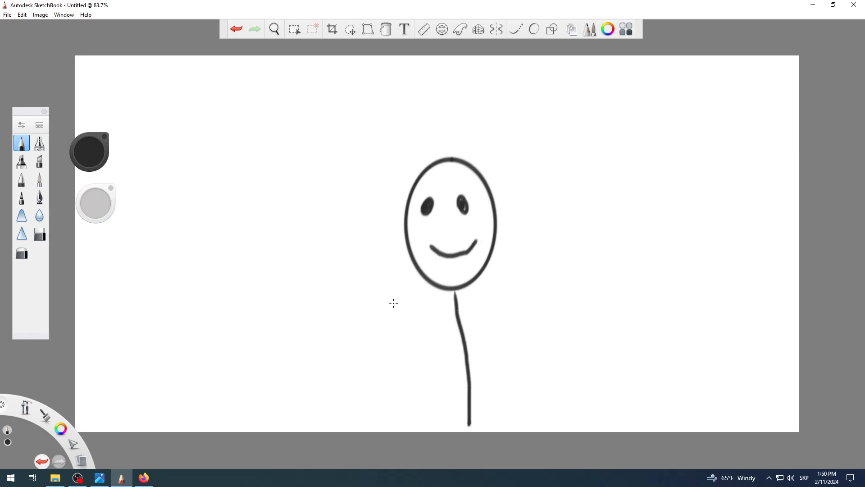
{"action": "mouse_move", "coordinate": [457, 347]}
{"action": "left_mouse_down"}
{"action": "mouse_move", "coordinate": [367, 296]}
{"action": "mouse_move", "coordinate": [337, 305]}
{"action": "left_mouse_up"}
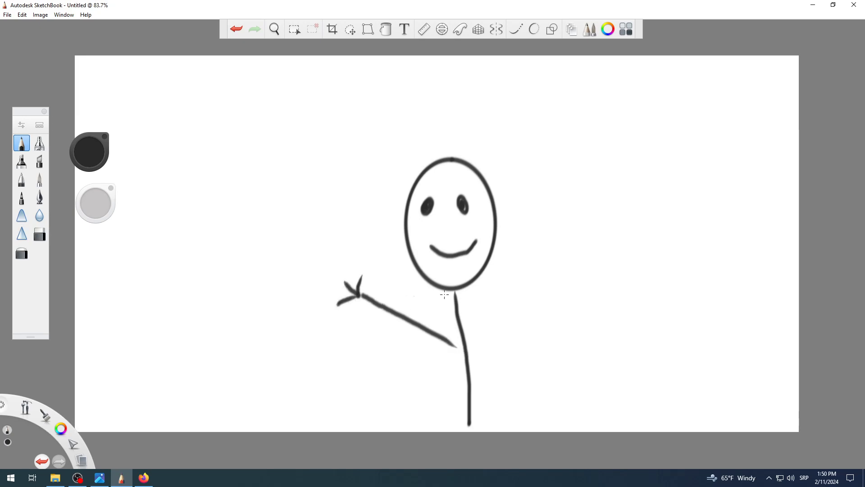
{"action": "mouse_move", "coordinate": [466, 340]}
{"action": "left_mouse_down"}
{"action": "mouse_move", "coordinate": [538, 377]}
{"action": "mouse_move", "coordinate": [483, 427]}
{"action": "left_mouse_up"}
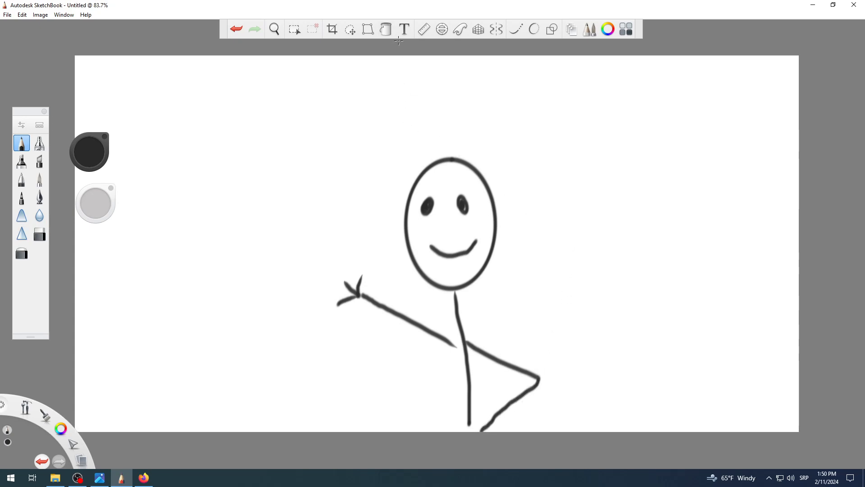
Show the ellipse guide and move, enlarge and rotate it into a wide horizontal ellipse to the upper right of the head.
{"action": "left_click", "coordinate": [443, 30]}
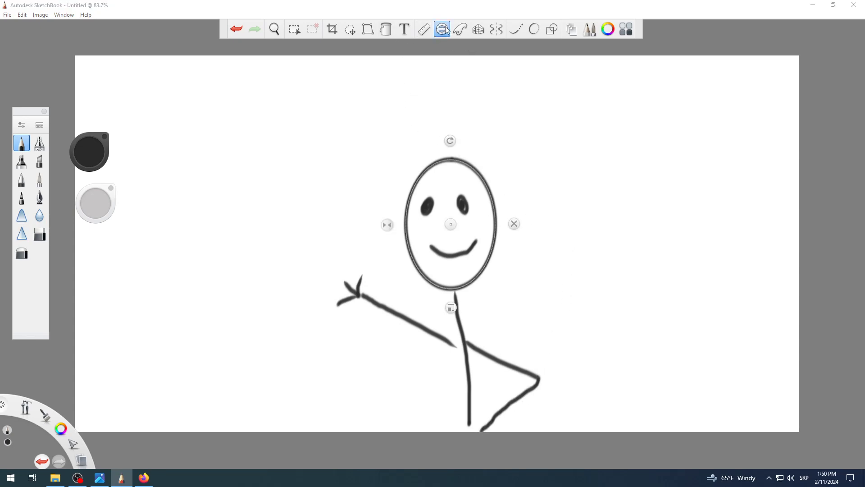
{"action": "left_click_drag", "start_coordinate": [452, 224], "coordinate": [619, 213]}
{"action": "left_click_drag", "start_coordinate": [604, 299], "coordinate": [619, 333]}
{"action": "left_click_drag", "start_coordinate": [602, 104], "coordinate": [692, 215]}
{"action": "left_click_drag", "start_coordinate": [603, 213], "coordinate": [618, 137]}
Trace the full horizontal ellipse along the guide, hide the guide and draw a speech-bubble tail pointing towards the head.
{"action": "mouse_move", "coordinate": [642, 80]}
{"action": "left_mouse_down"}
{"action": "mouse_move", "coordinate": [584, 78]}
{"action": "mouse_move", "coordinate": [526, 127]}
{"action": "mouse_move", "coordinate": [515, 177]}
{"action": "mouse_move", "coordinate": [602, 196]}
{"action": "mouse_move", "coordinate": [676, 175]}
{"action": "mouse_move", "coordinate": [694, 126]}
{"action": "mouse_move", "coordinate": [661, 87]}
{"action": "mouse_move", "coordinate": [624, 76]}
{"action": "left_mouse_up"}
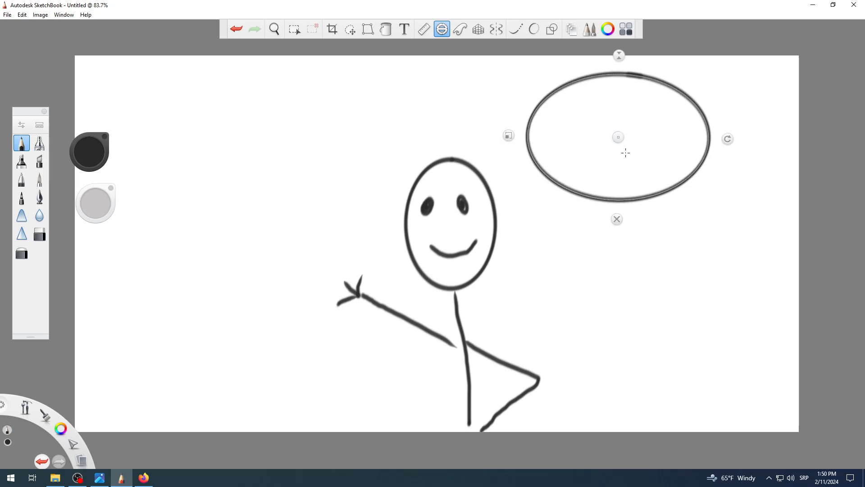
{"action": "left_click", "coordinate": [617, 219]}
{"action": "mouse_move", "coordinate": [558, 182]}
{"action": "left_mouse_down"}
{"action": "mouse_move", "coordinate": [525, 222]}
{"action": "mouse_move", "coordinate": [588, 196]}
{"action": "left_mouse_up"}
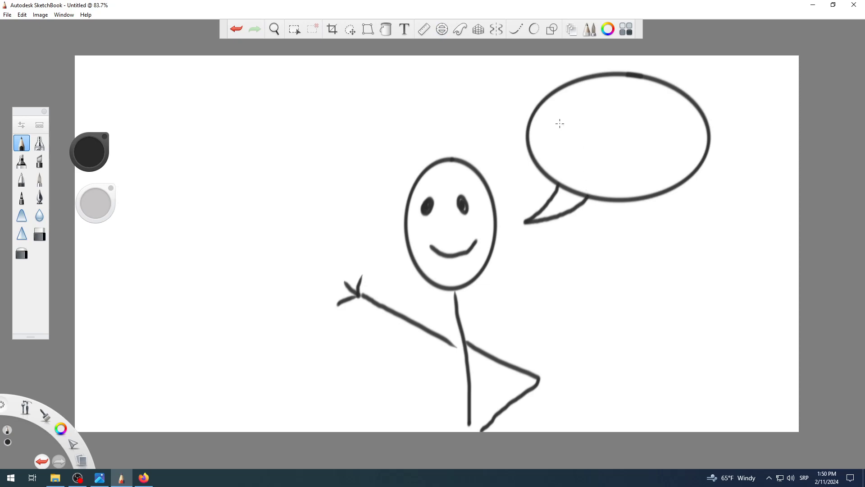
Handwrite HELLO followed by an exclamation stroke inside the speech bubble.
{"action": "mouse_move", "coordinate": [556, 119]}
{"action": "left_mouse_down"}
{"action": "mouse_move", "coordinate": [554, 151]}
{"action": "mouse_move", "coordinate": [555, 135]}
{"action": "mouse_move", "coordinate": [565, 135]}
{"action": "mouse_move", "coordinate": [568, 159]}
{"action": "left_mouse_up"}
{"action": "mouse_move", "coordinate": [582, 129]}
{"action": "left_mouse_down"}
{"action": "mouse_move", "coordinate": [580, 156]}
{"action": "mouse_move", "coordinate": [591, 140]}
{"action": "mouse_move", "coordinate": [607, 158]}
{"action": "left_mouse_up"}
{"action": "left_click_drag", "start_coordinate": [606, 158], "coordinate": [615, 154]}
{"action": "mouse_move", "coordinate": [628, 124]}
{"action": "left_mouse_down"}
{"action": "mouse_move", "coordinate": [629, 146]}
{"action": "mouse_move", "coordinate": [655, 145]}
{"action": "mouse_move", "coordinate": [672, 123]}
{"action": "mouse_move", "coordinate": [659, 123]}
{"action": "mouse_move", "coordinate": [685, 146]}
{"action": "left_mouse_up"}
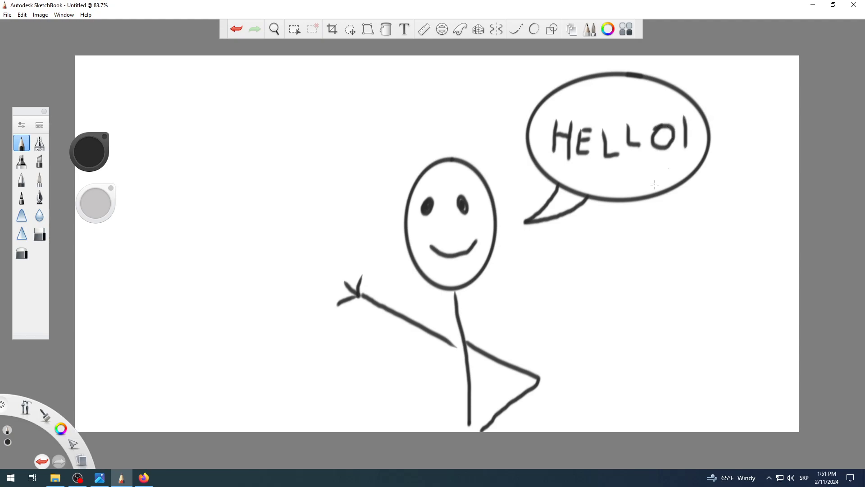
{"action": "scroll", "coordinate": [390, 245], "scroll_direction": "down", "scroll_amount": 3}
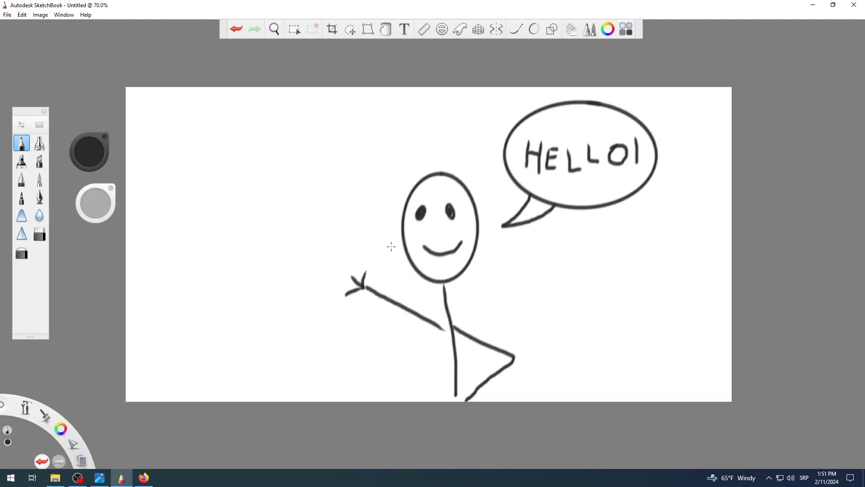
{"action": "scroll", "coordinate": [395, 246], "scroll_direction": "up", "scroll_amount": 2}
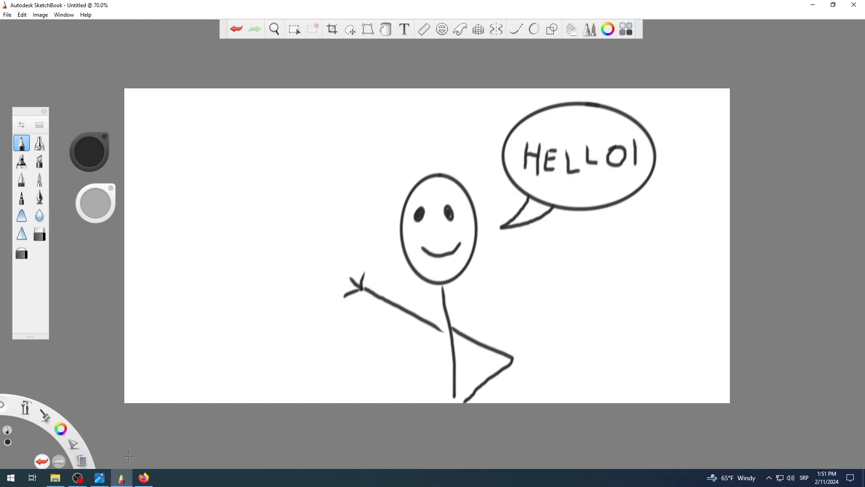
{"action": "left_click", "coordinate": [99, 477]}
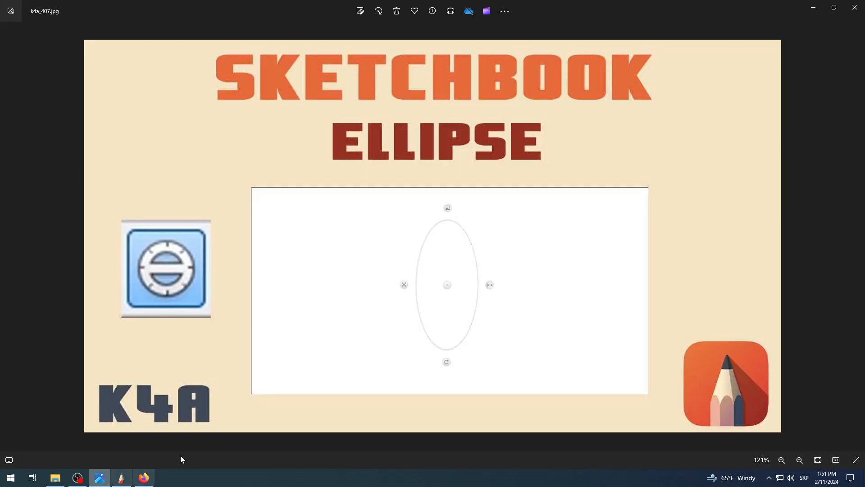
{"action": "left_click", "coordinate": [83, 479]}
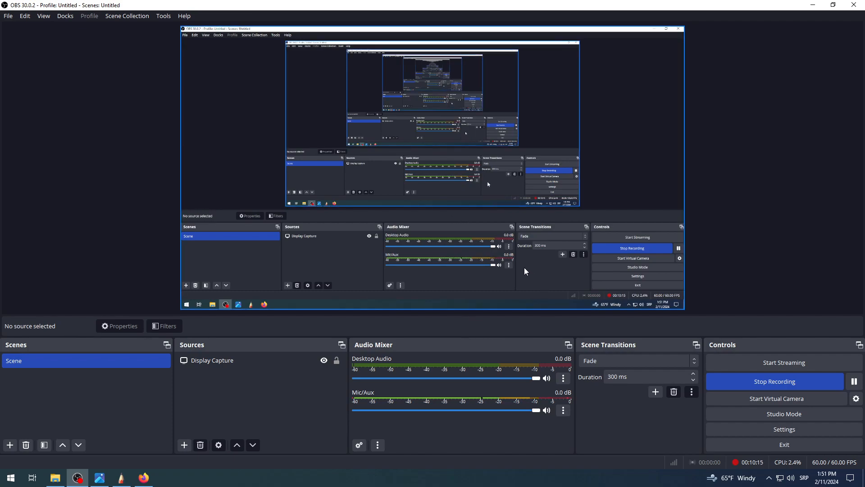
{"action": "left_click", "coordinate": [121, 478]}
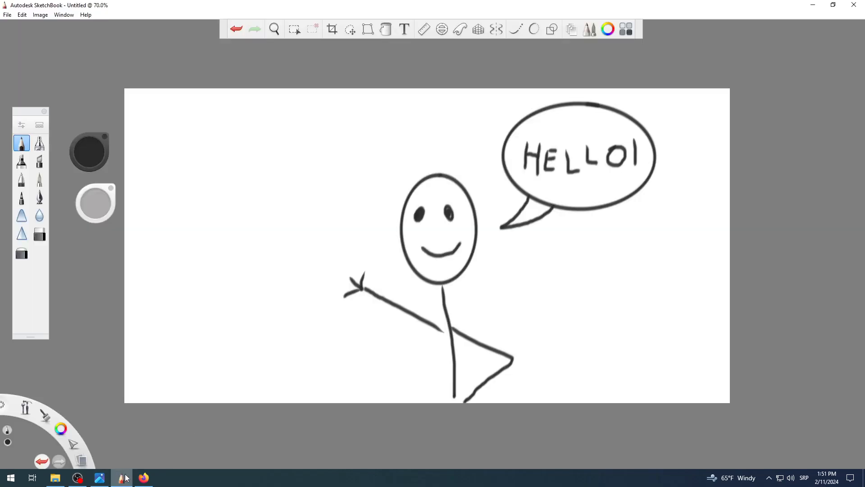